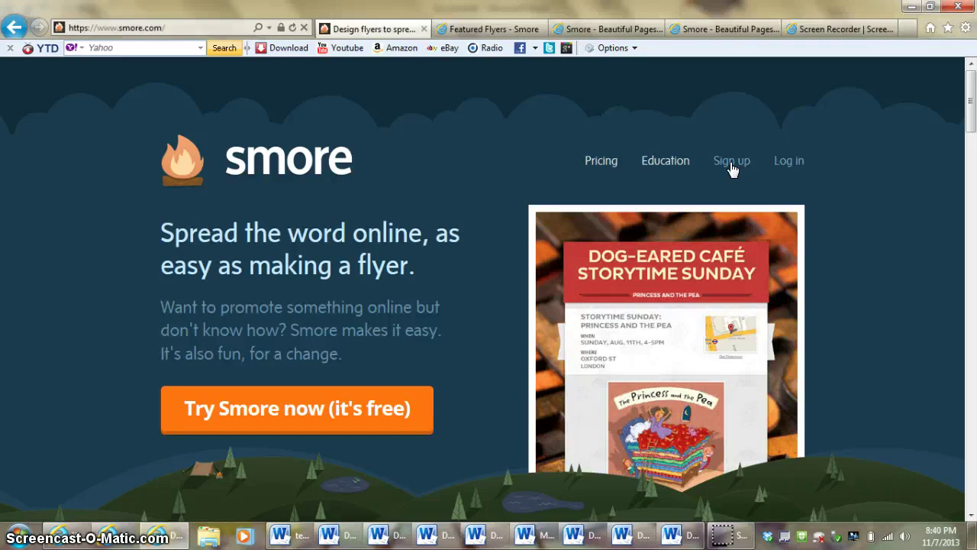
Look through the Featured Flyers and new-flyer template pages, and bring up the City Yoga Lessons flyer draft
{"action": "left_click", "coordinate": [793, 163]}
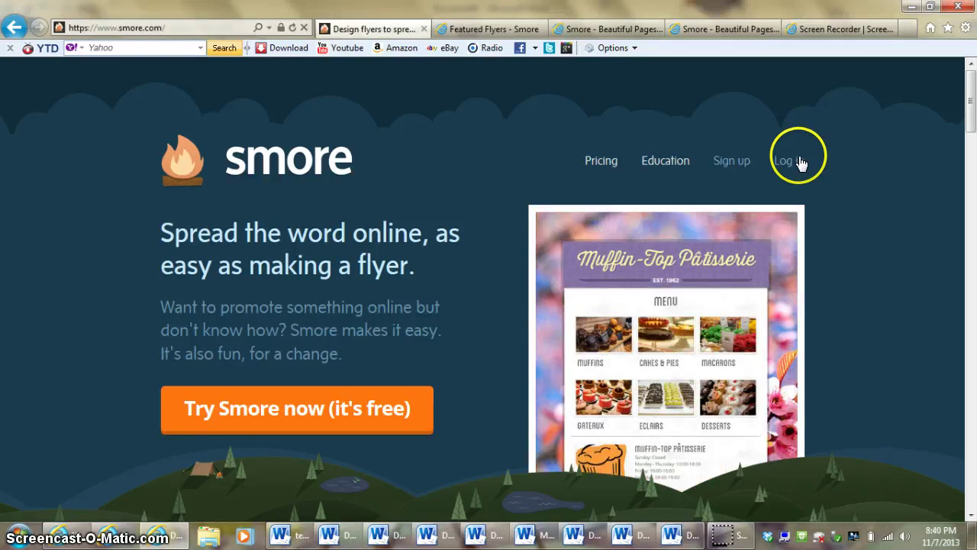
{"action": "left_click", "coordinate": [452, 30]}
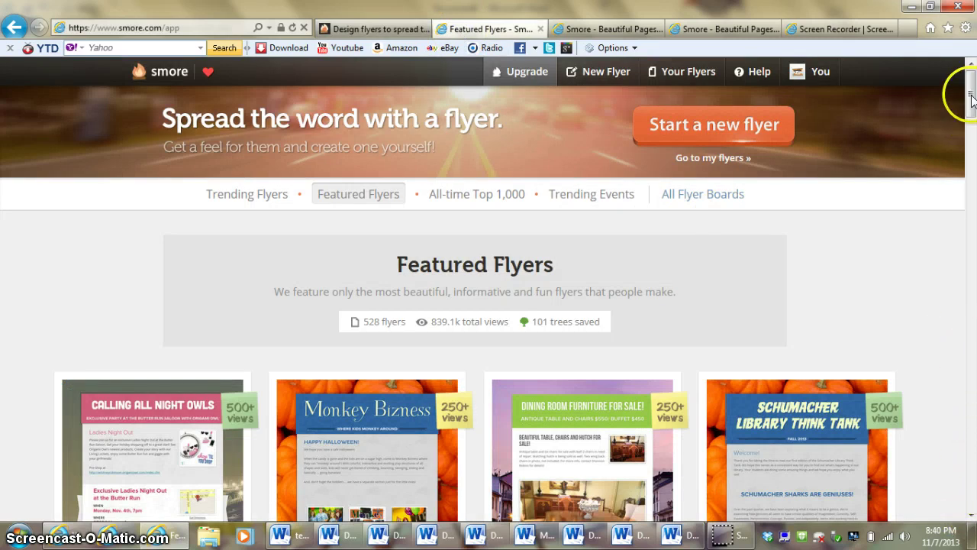
{"action": "mouse_move", "coordinate": [971, 100]}
{"action": "left_mouse_down"}
{"action": "mouse_move", "coordinate": [972, 216]}
{"action": "mouse_move", "coordinate": [972, 82]}
{"action": "left_mouse_up"}
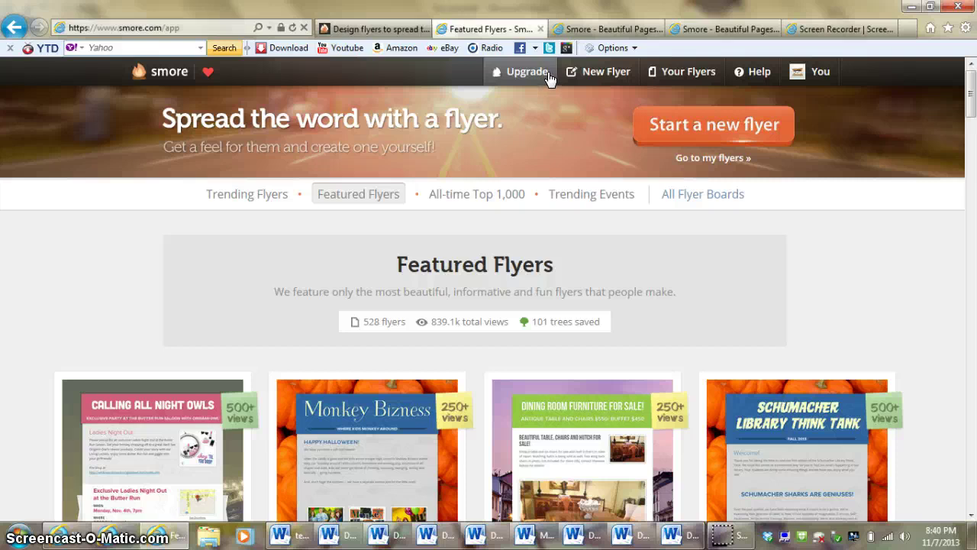
{"action": "left_click", "coordinate": [582, 80]}
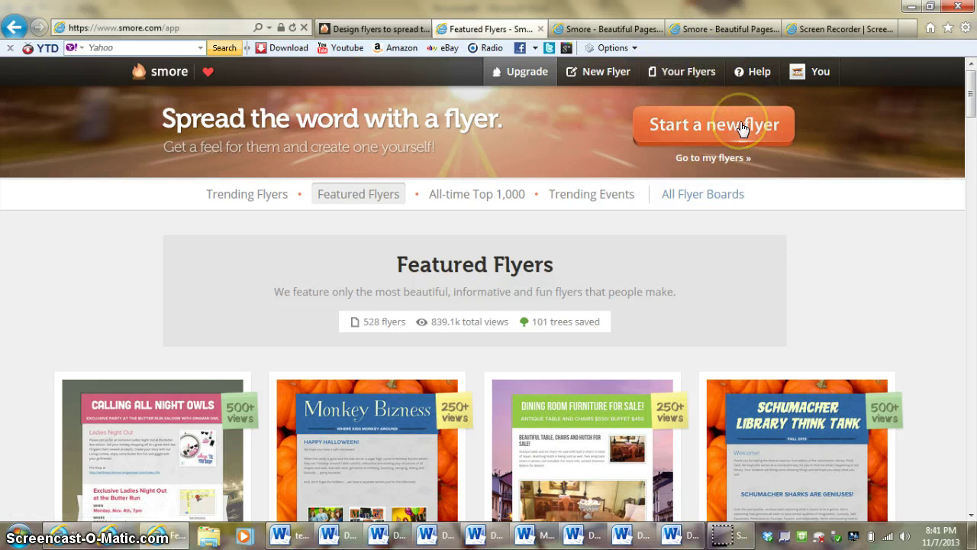
{"action": "left_click", "coordinate": [632, 34]}
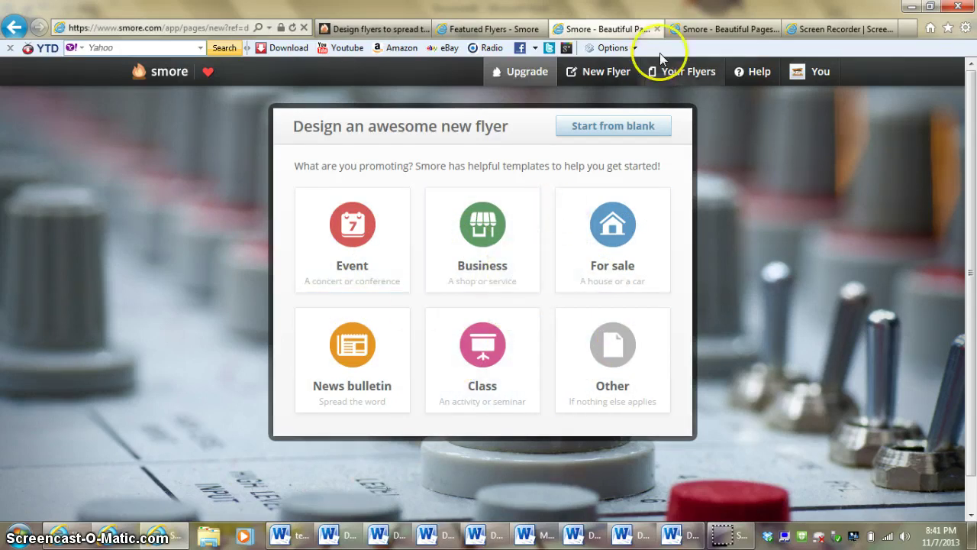
{"action": "left_click", "coordinate": [679, 29]}
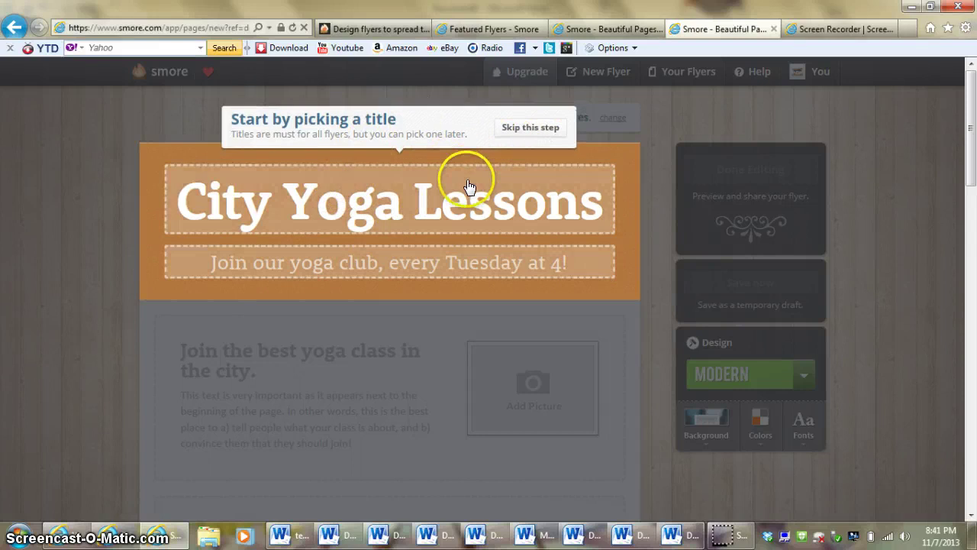
Set the flyer's title to "Using Smore in the Classroom" and its subtitle to "web 2.0 engaging students"
{"action": "left_click", "coordinate": [462, 206]}
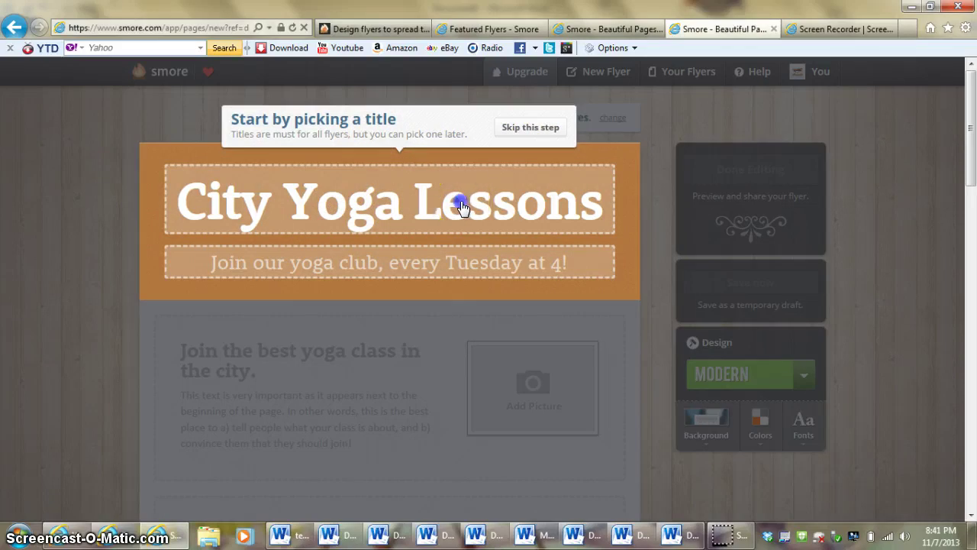
{"action": "type", "text": "Using Smore in the Classroom"}
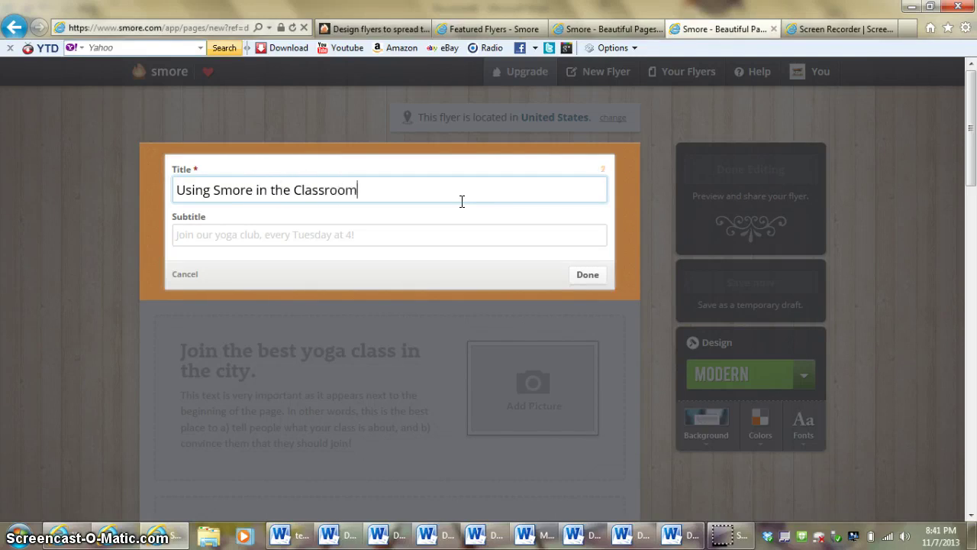
{"action": "left_click", "coordinate": [385, 237]}
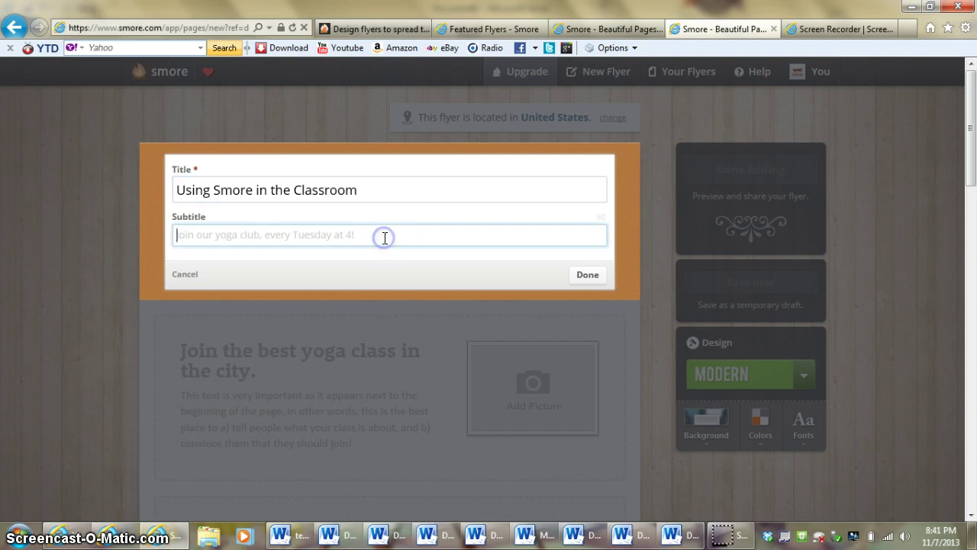
{"action": "type", "text": "W"}
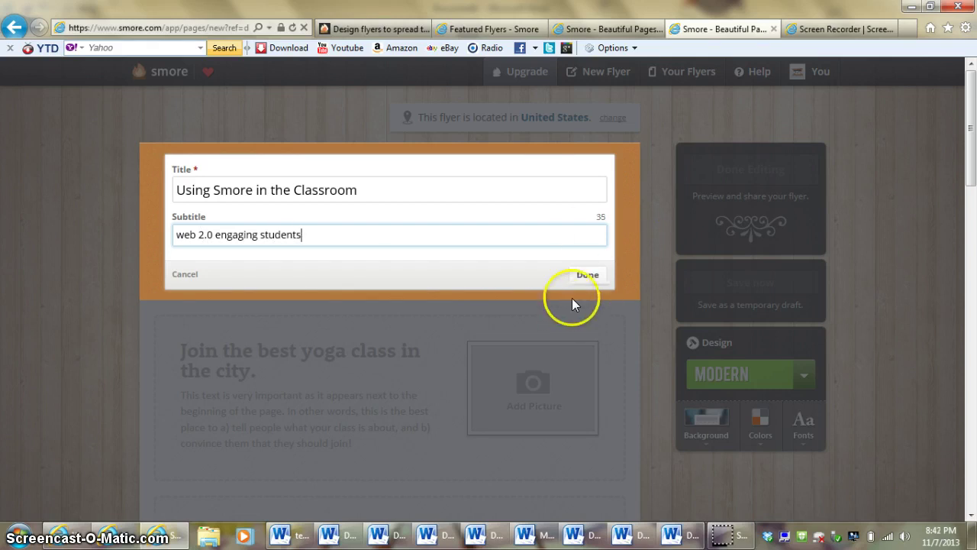
{"action": "left_click", "coordinate": [587, 276]}
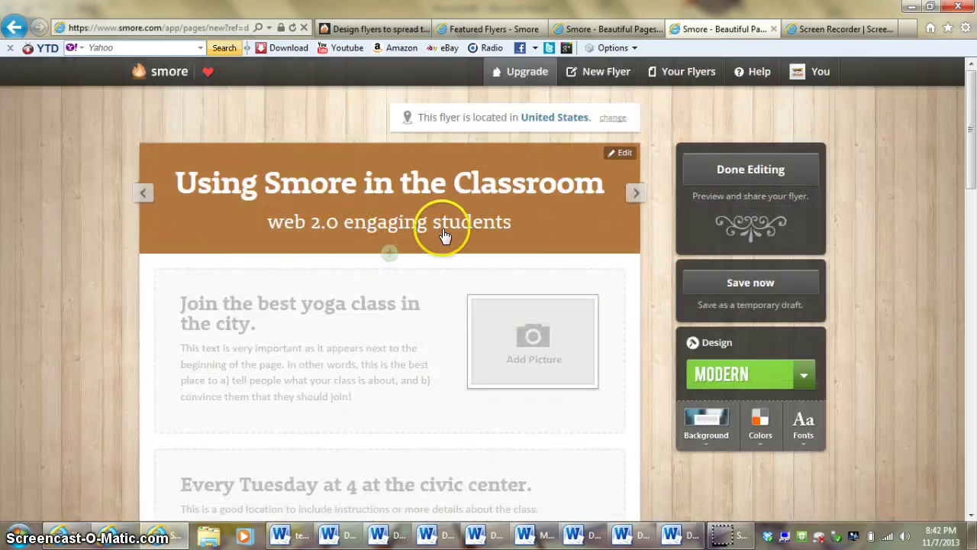
Try the header layout with the subtitle above the title, and view the content types that can be inserted below the header
{"action": "left_click", "coordinate": [637, 193]}
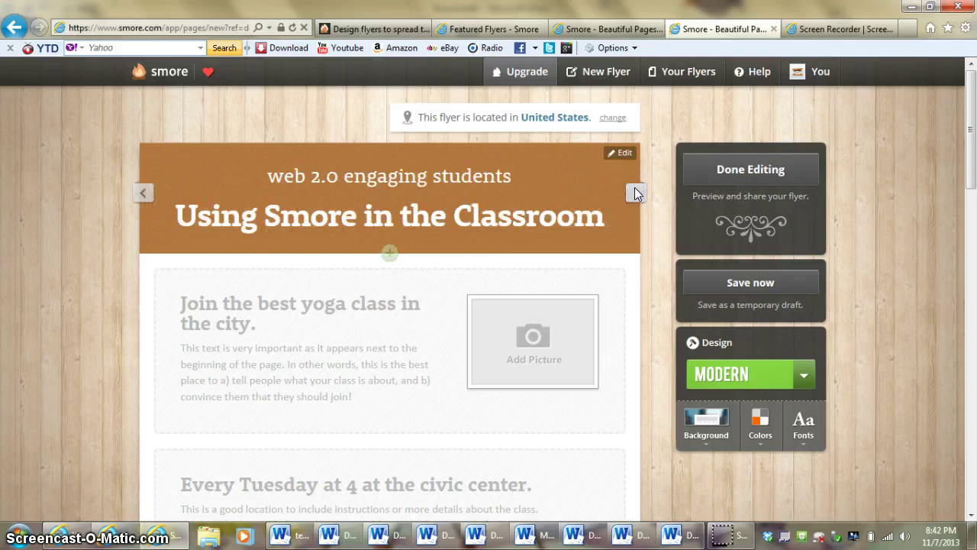
{"action": "left_click", "coordinate": [637, 193]}
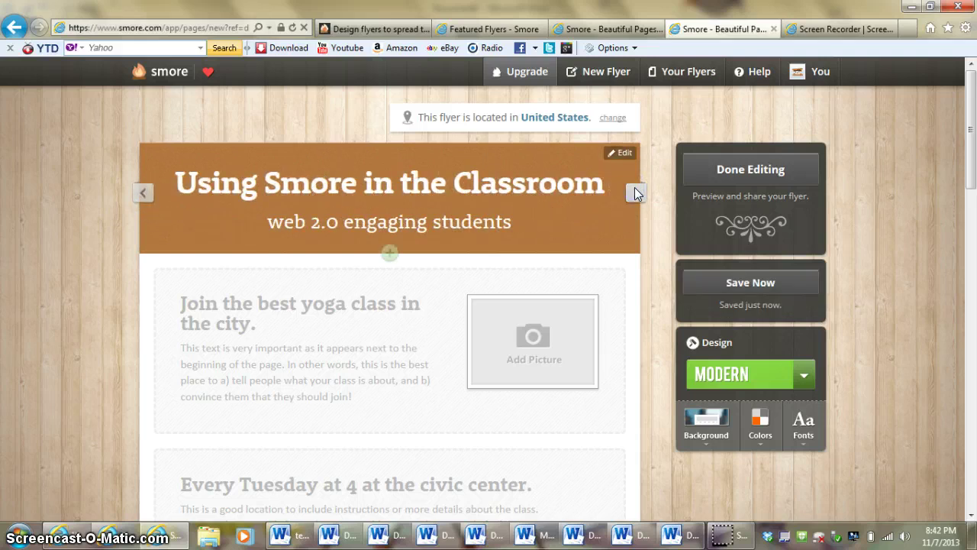
{"action": "left_click", "coordinate": [390, 255]}
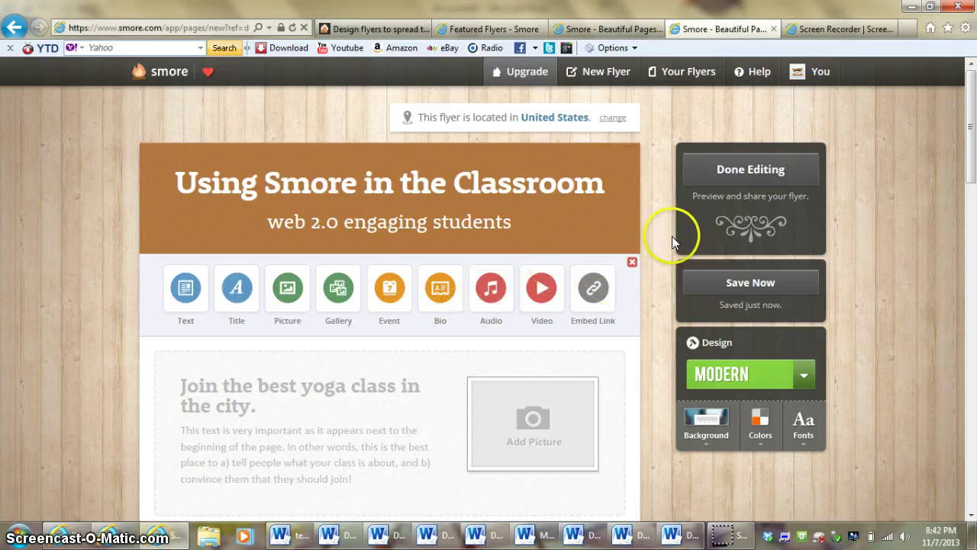
{"action": "left_click", "coordinate": [632, 262]}
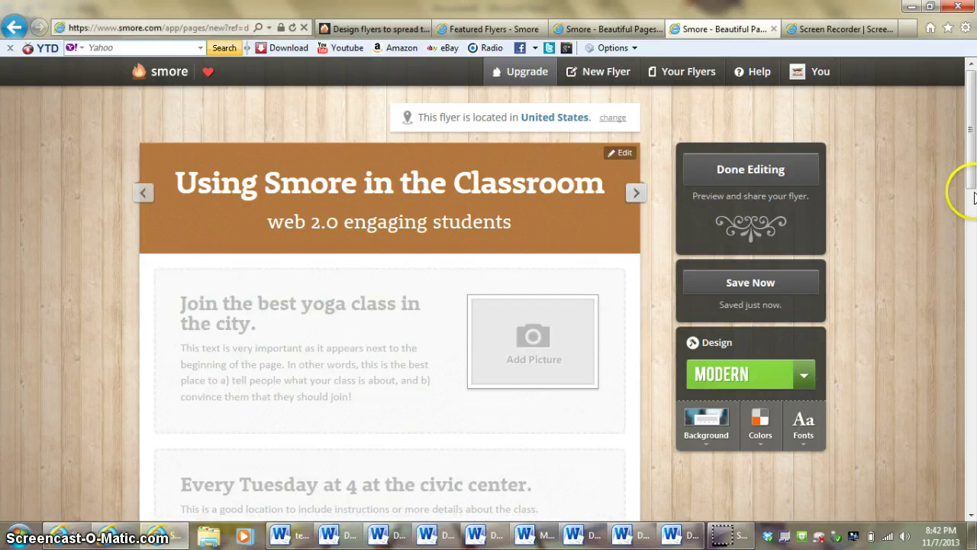
Cycle through the text and picture layouts of the "Join the best yoga class in the city" block
{"action": "left_click_drag", "start_coordinate": [972, 197], "coordinate": [972, 216]}
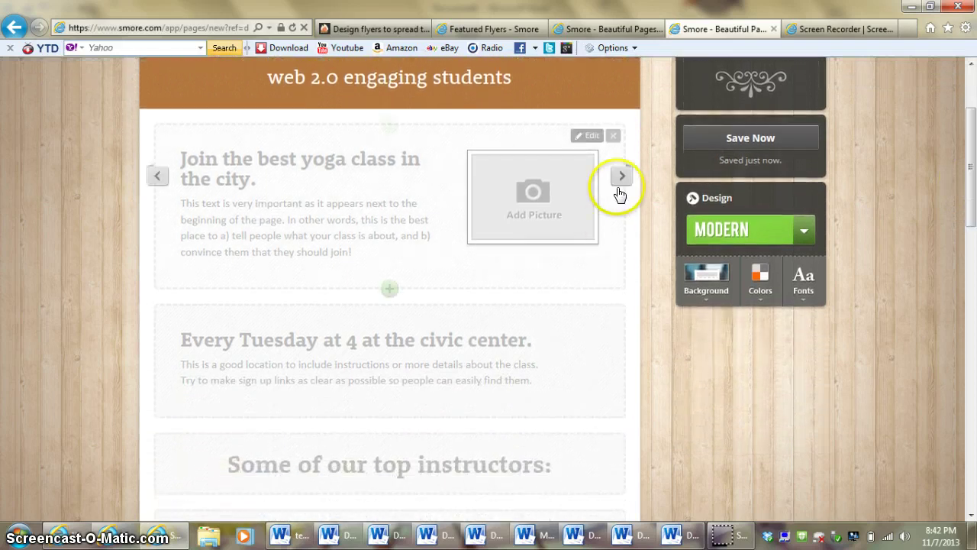
{"action": "left_click", "coordinate": [621, 180]}
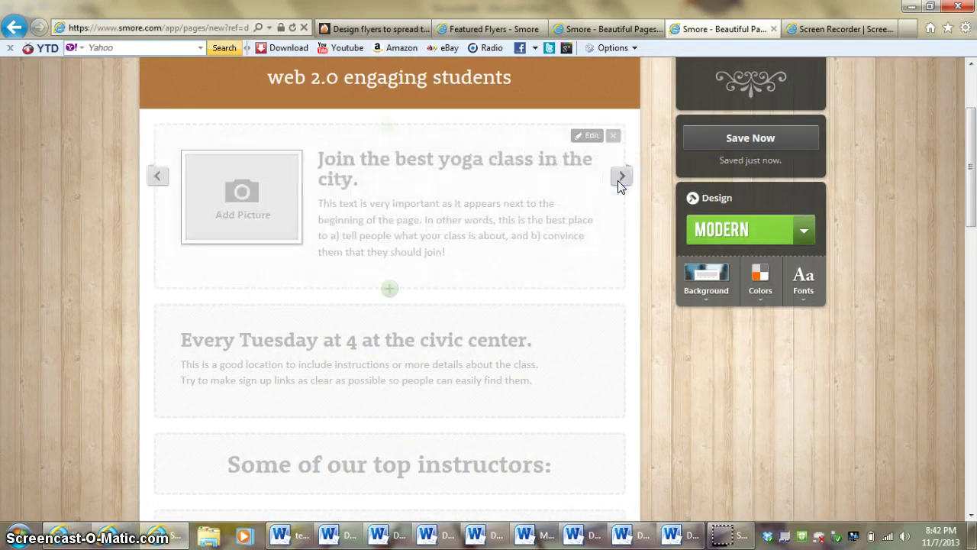
{"action": "left_click", "coordinate": [618, 180]}
{"action": "left_click", "coordinate": [618, 180]}
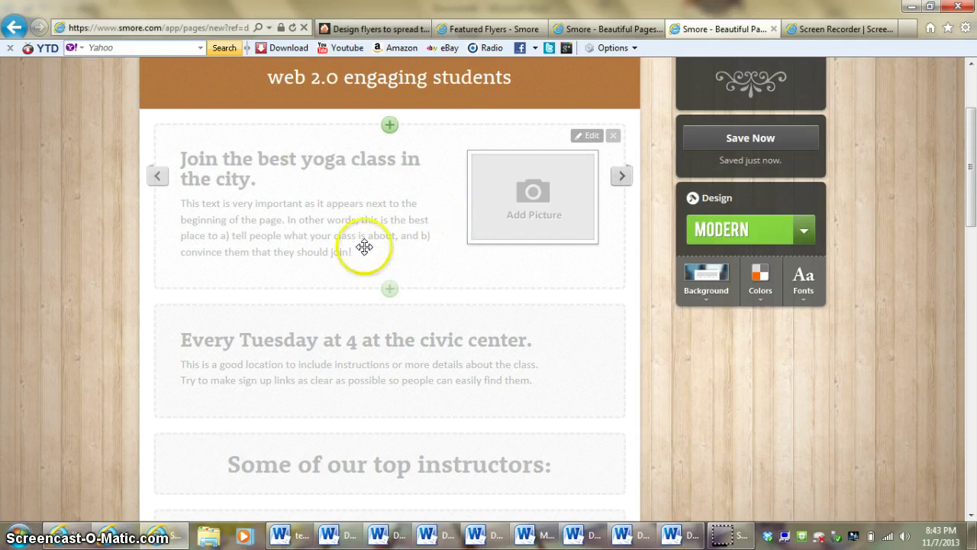
Remove the "Join the best yoga class in the city" block and insert a picture block directly below the header
{"action": "left_click", "coordinate": [613, 139]}
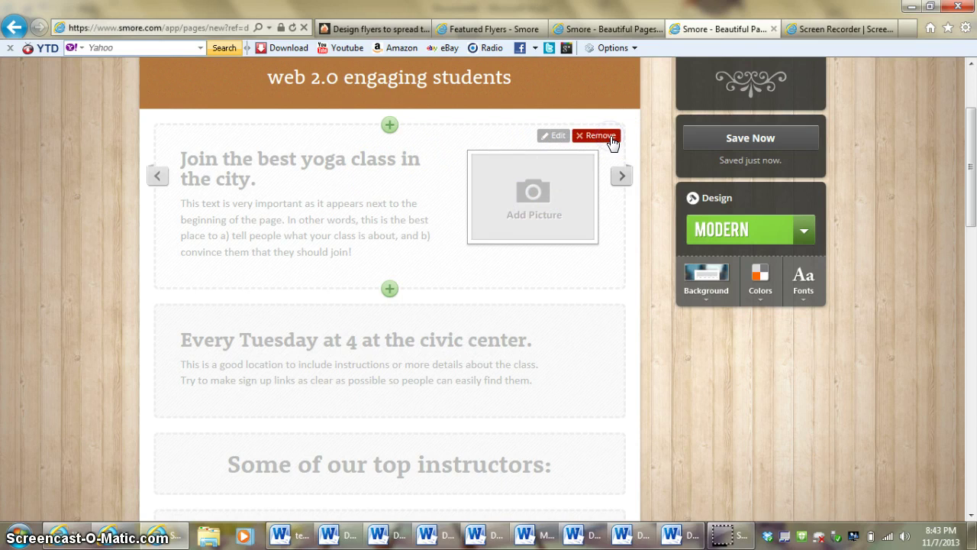
{"action": "left_click", "coordinate": [611, 138]}
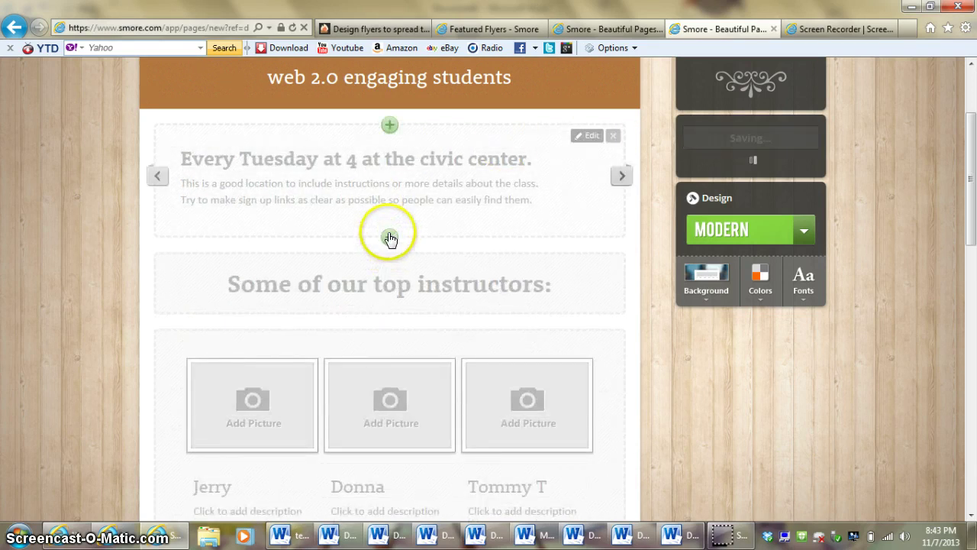
{"action": "left_click", "coordinate": [391, 133]}
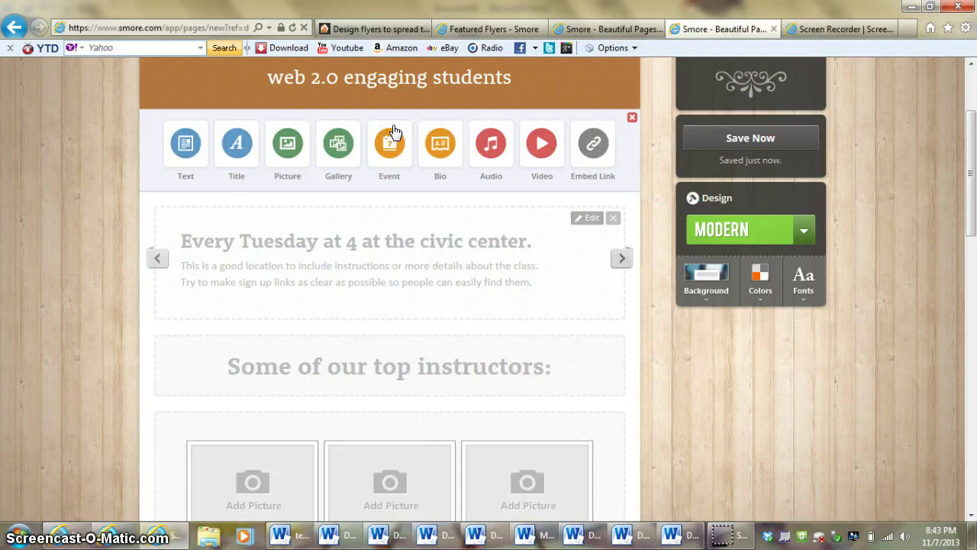
{"action": "left_click", "coordinate": [292, 152]}
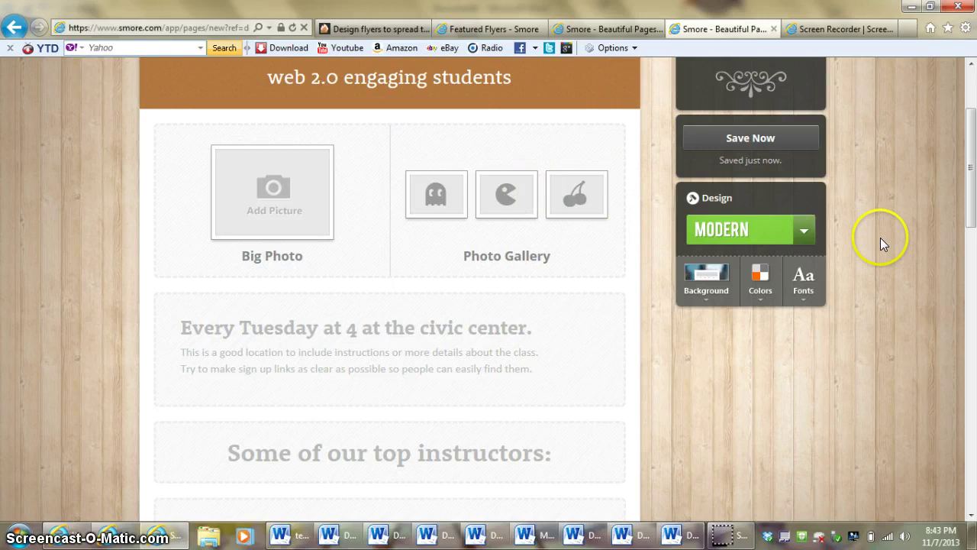
Look over the content types offered at the end of the flyer, and apply the Vintage design
{"action": "left_click", "coordinate": [973, 199]}
{"action": "left_click_drag", "start_coordinate": [974, 228], "coordinate": [967, 417]}
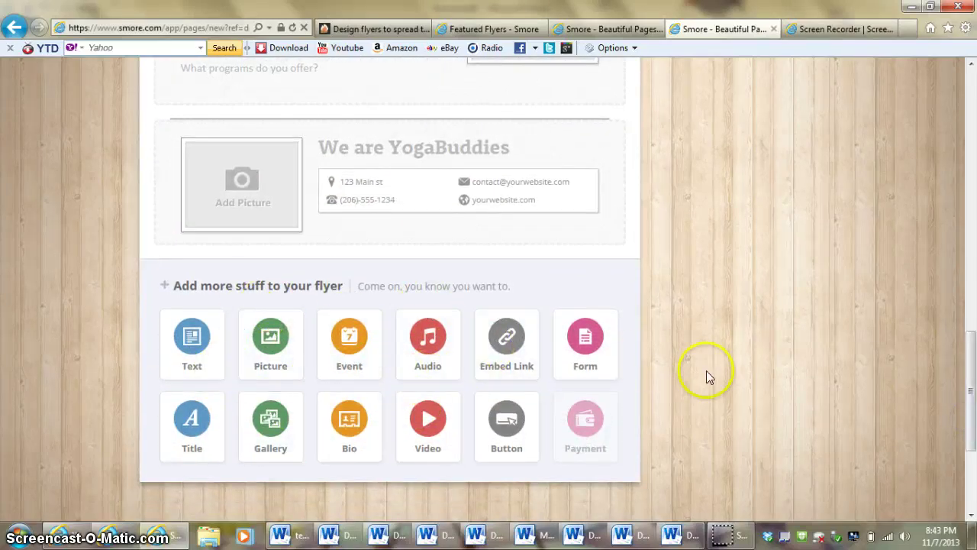
{"action": "left_click_drag", "start_coordinate": [973, 411], "coordinate": [958, 161]}
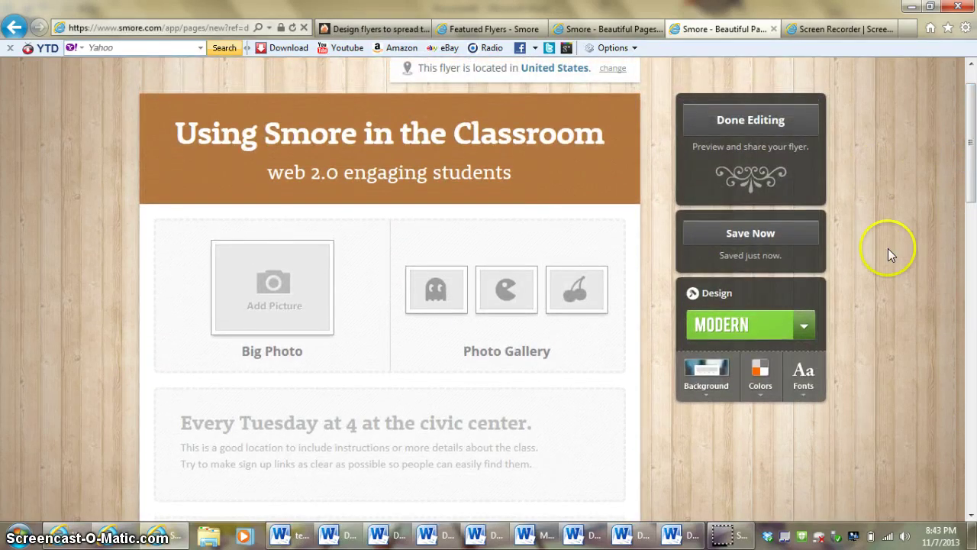
{"action": "left_click", "coordinate": [799, 334]}
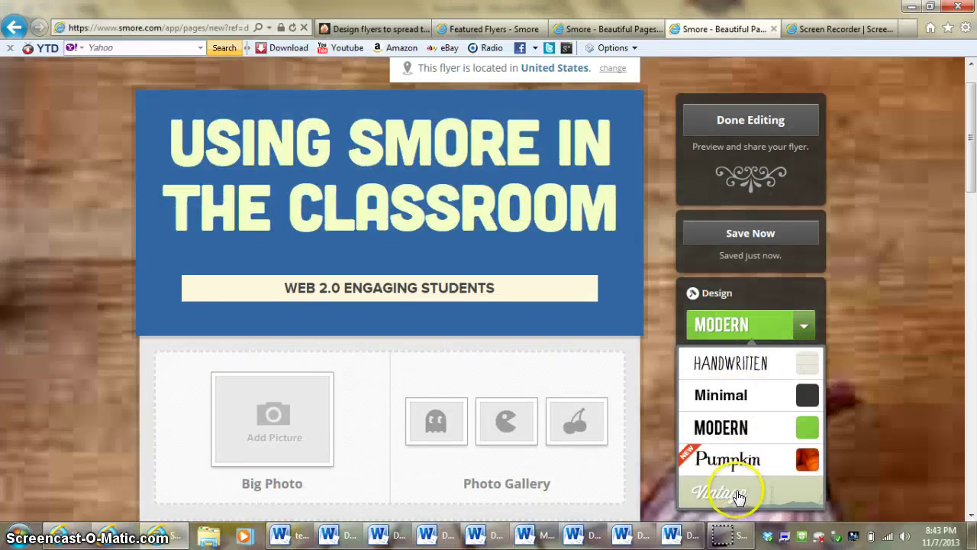
{"action": "left_click", "coordinate": [737, 495]}
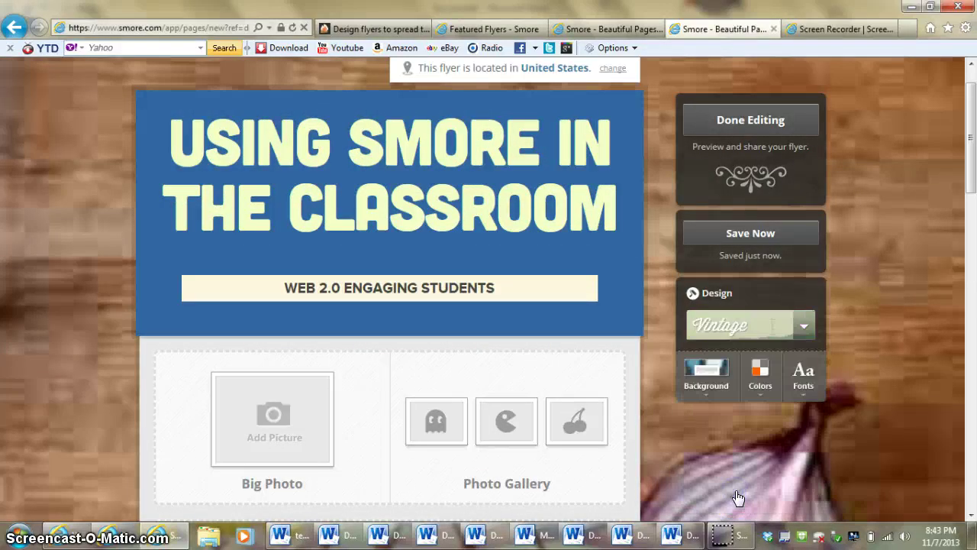
Try several Vintage backgrounds, settling on the sepia photo of rows of wooden pegs, and choose dark blue as the flyer's colour
{"action": "left_click", "coordinate": [724, 382]}
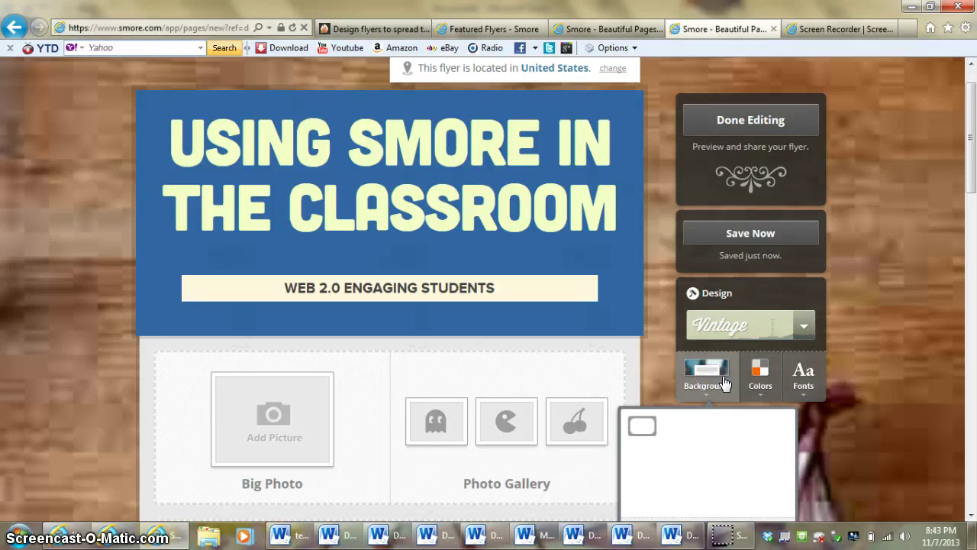
{"action": "left_click", "coordinate": [644, 475]}
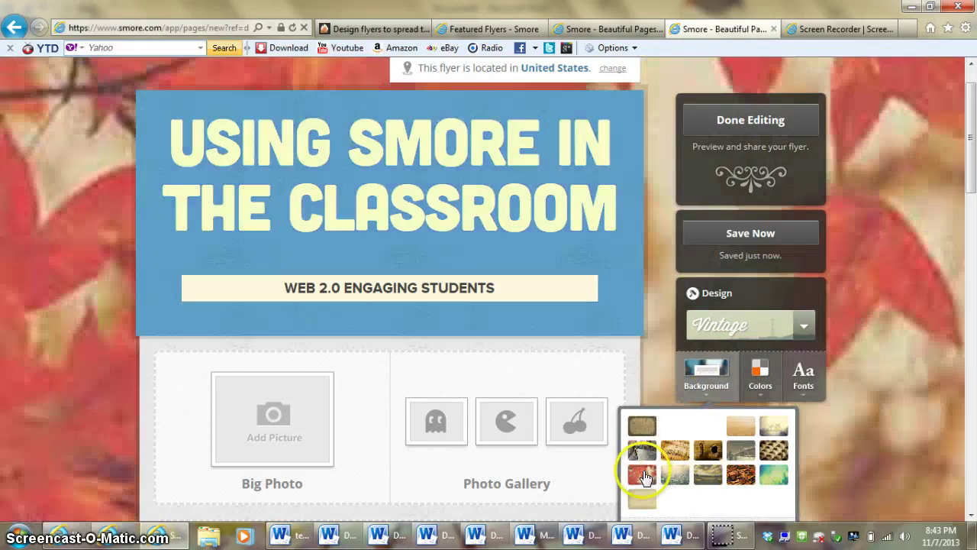
{"action": "left_click", "coordinate": [675, 430]}
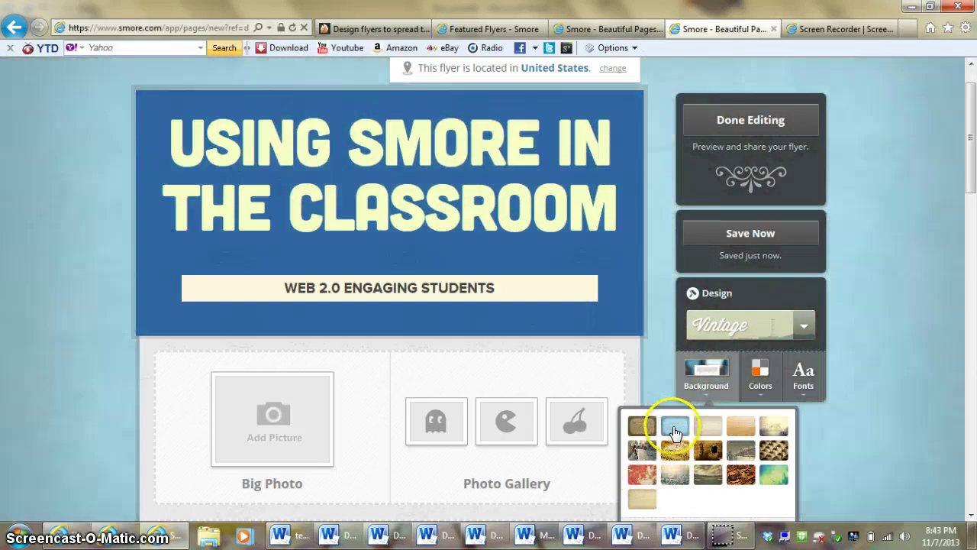
{"action": "left_click", "coordinate": [707, 427]}
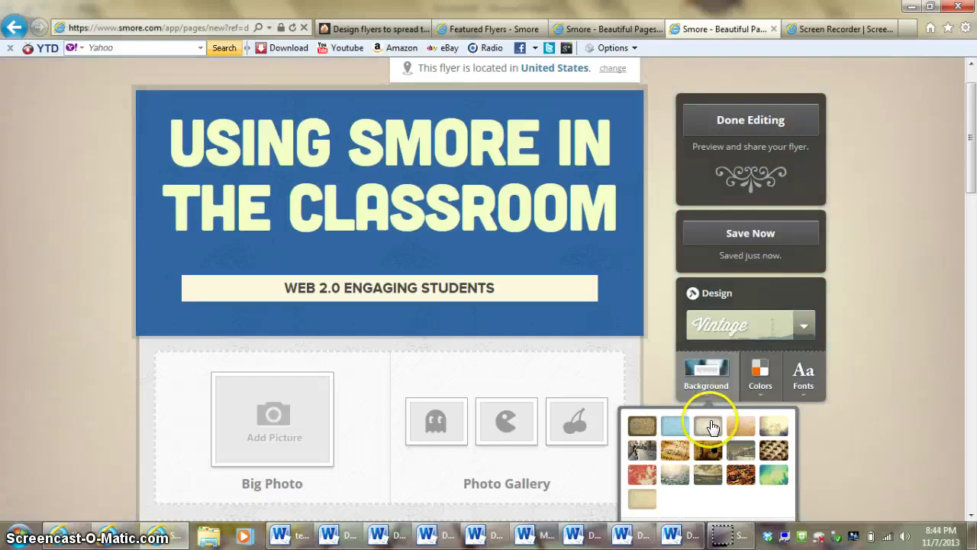
{"action": "left_click", "coordinate": [739, 450]}
{"action": "left_click", "coordinate": [710, 450]}
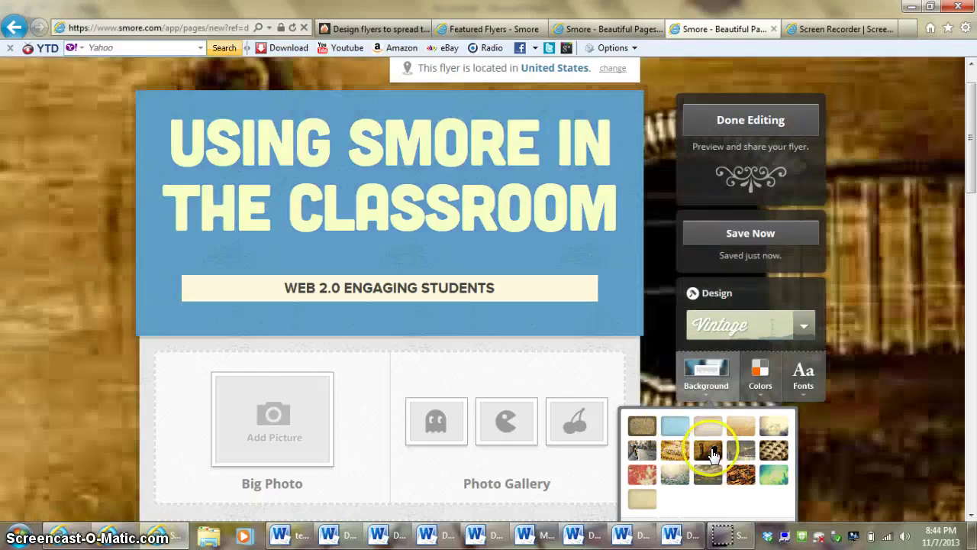
{"action": "left_click", "coordinate": [738, 480]}
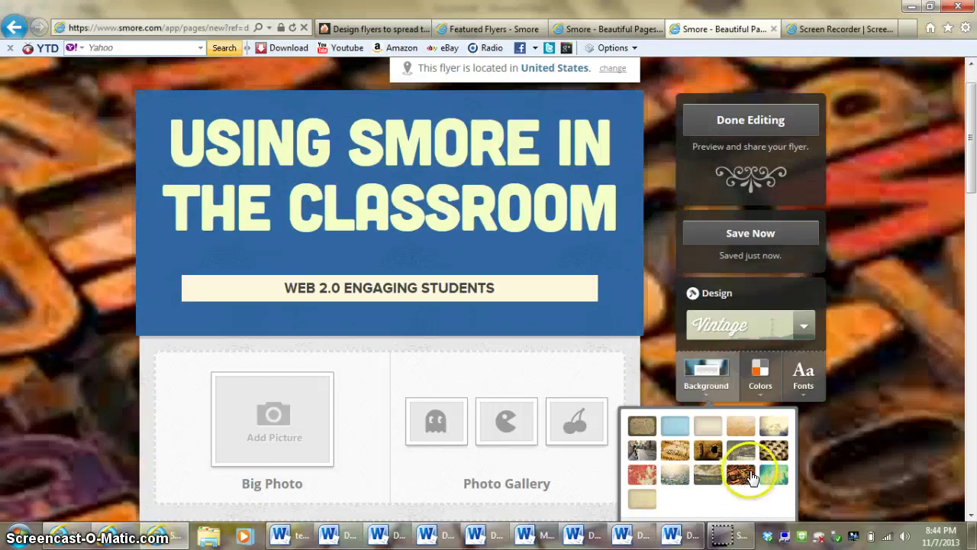
{"action": "left_click", "coordinate": [772, 475]}
{"action": "left_click", "coordinate": [775, 451]}
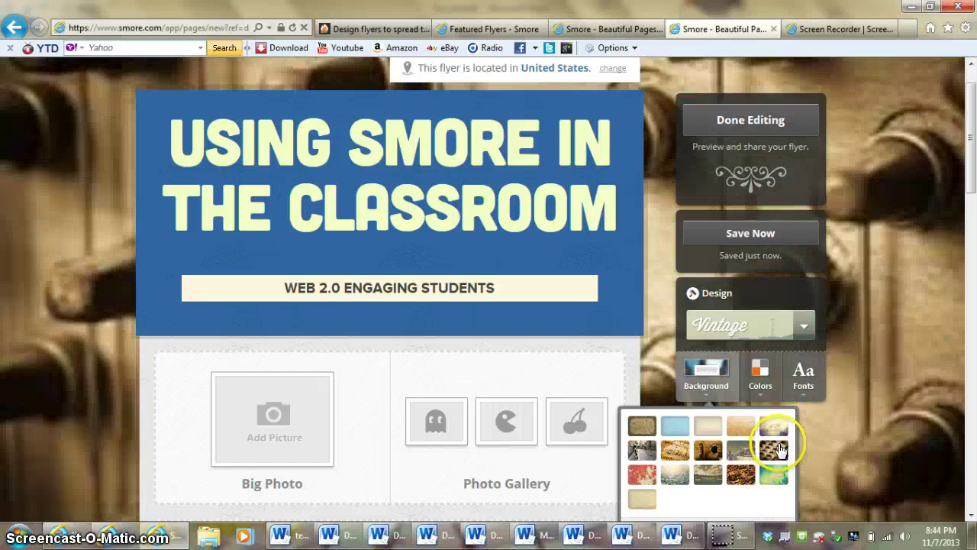
{"action": "left_click", "coordinate": [756, 376]}
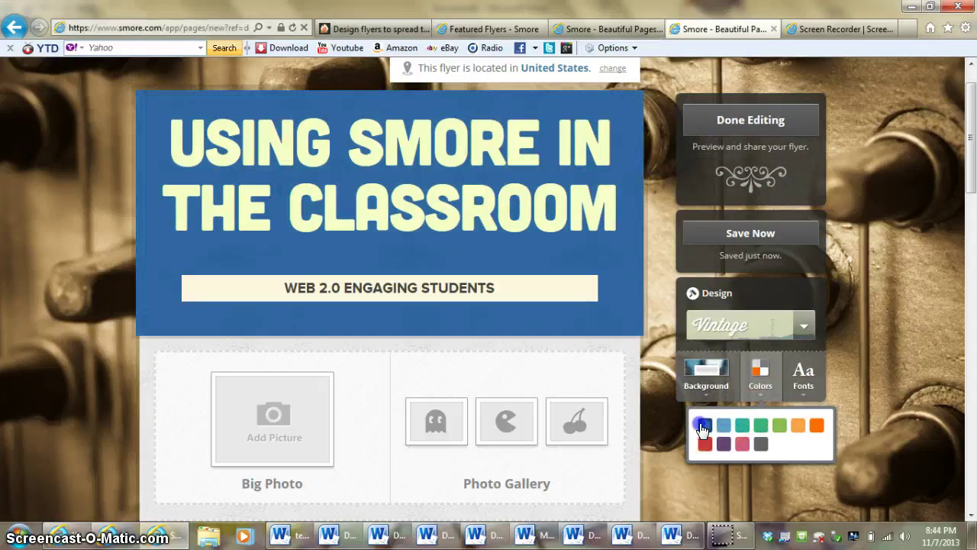
{"action": "left_click", "coordinate": [703, 424]}
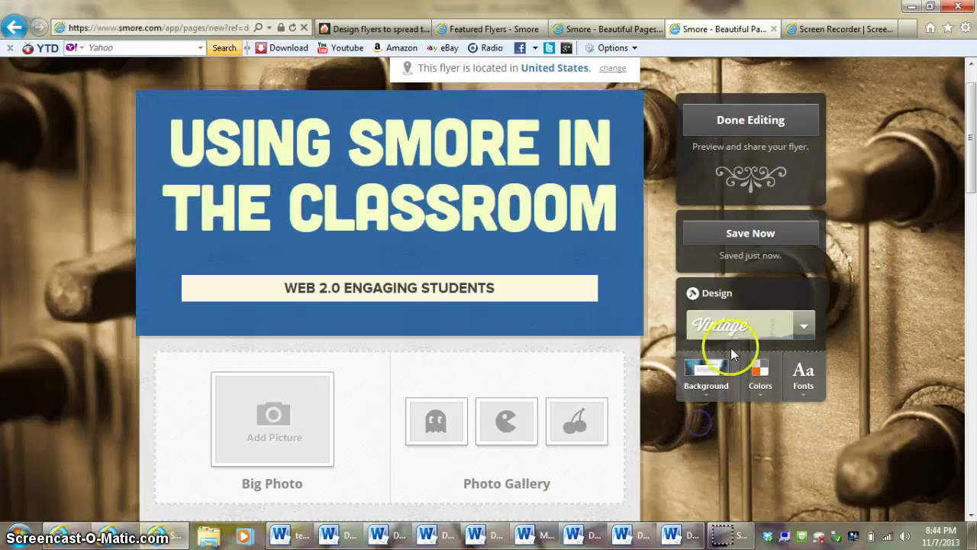
Set the flyer's title font to Wisdom
{"action": "left_click", "coordinate": [803, 376]}
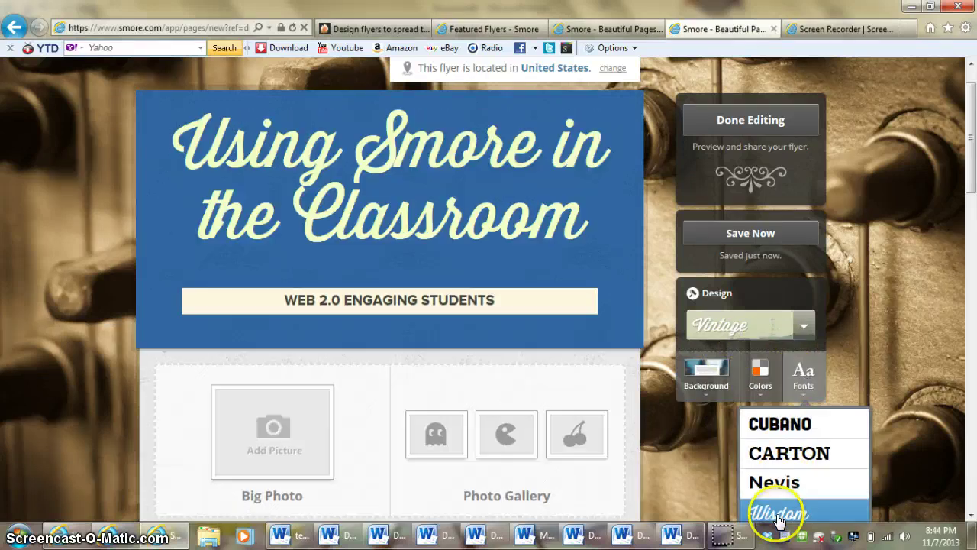
{"action": "left_click", "coordinate": [779, 516]}
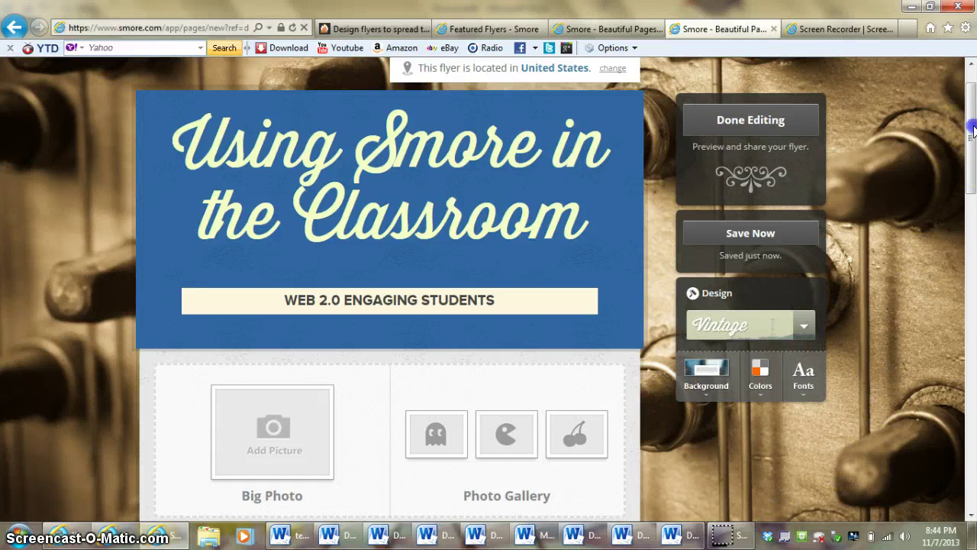
Save the "Using Smore in the Classroom" flyer and finish editing it
{"action": "mouse_move", "coordinate": [972, 131]}
{"action": "left_mouse_down"}
{"action": "mouse_move", "coordinate": [972, 153]}
{"action": "mouse_move", "coordinate": [973, 119]}
{"action": "left_mouse_up"}
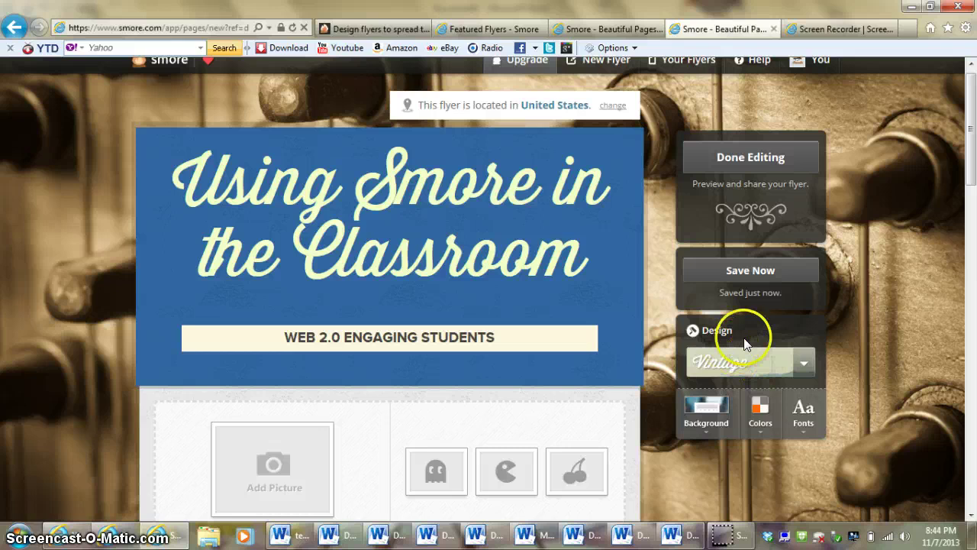
{"action": "left_click", "coordinate": [774, 278]}
{"action": "left_click", "coordinate": [792, 159]}
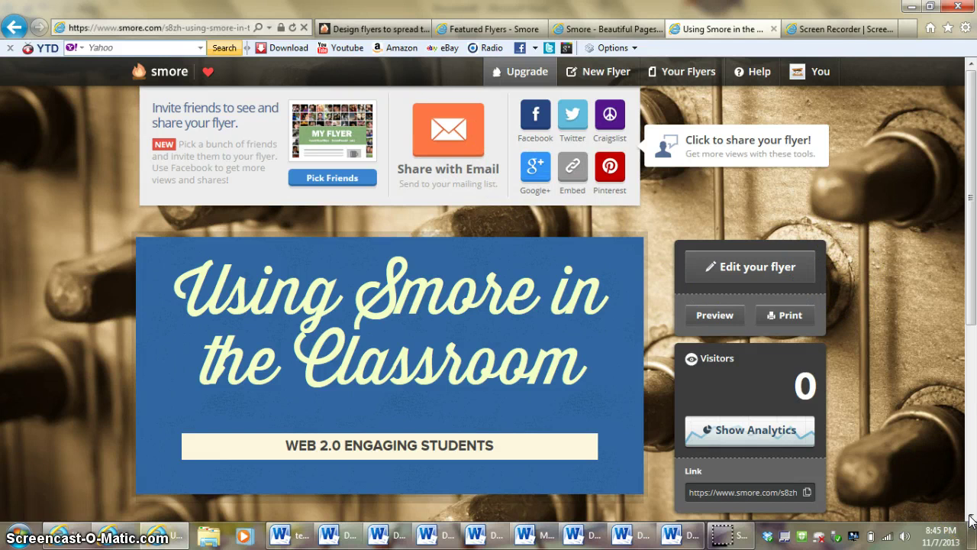
Set the flyer's privacy to Private in its flyer settings and save the settings
{"action": "scroll", "coordinate": [972, 519], "scroll_direction": "down", "scroll_amount": 4}
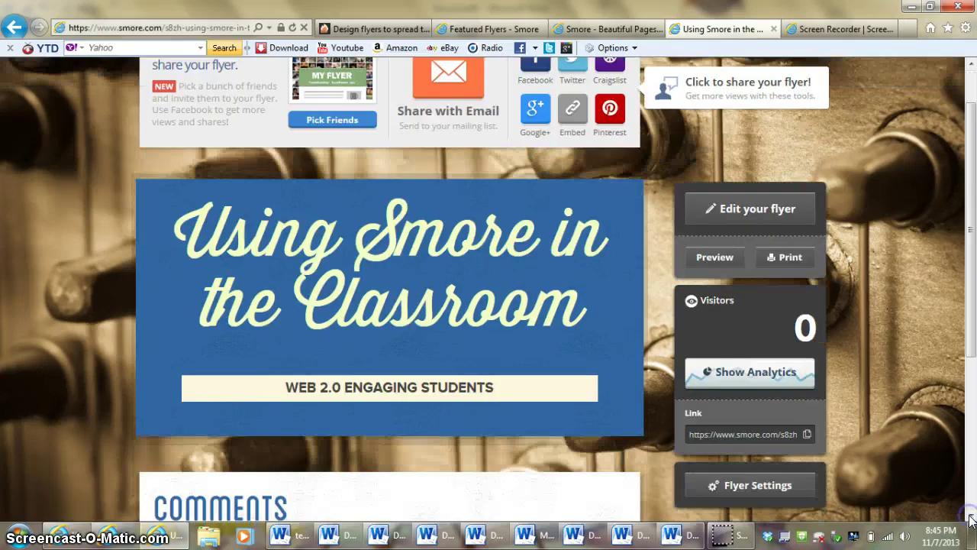
{"action": "scroll", "coordinate": [762, 284], "scroll_direction": "up", "scroll_amount": 3}
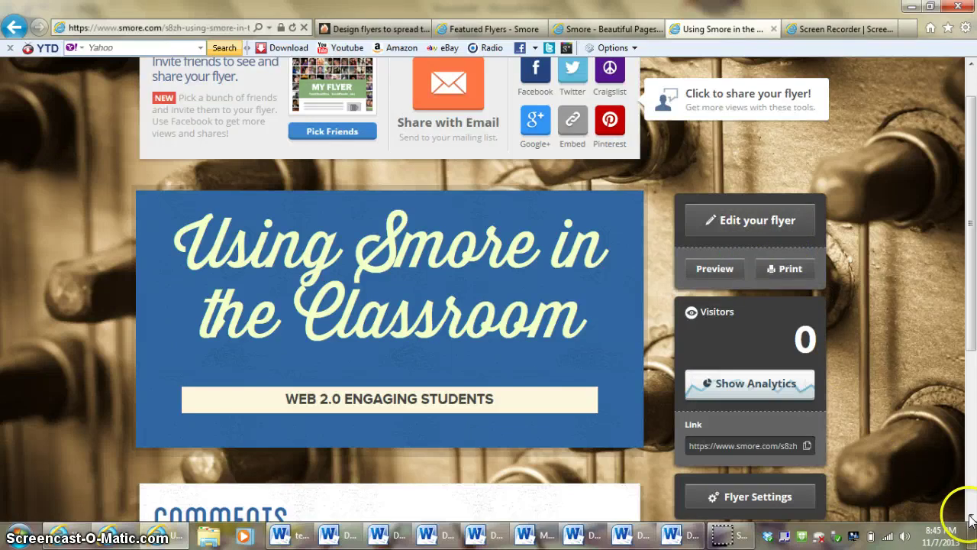
{"action": "scroll", "coordinate": [971, 520], "scroll_direction": "down", "scroll_amount": 3}
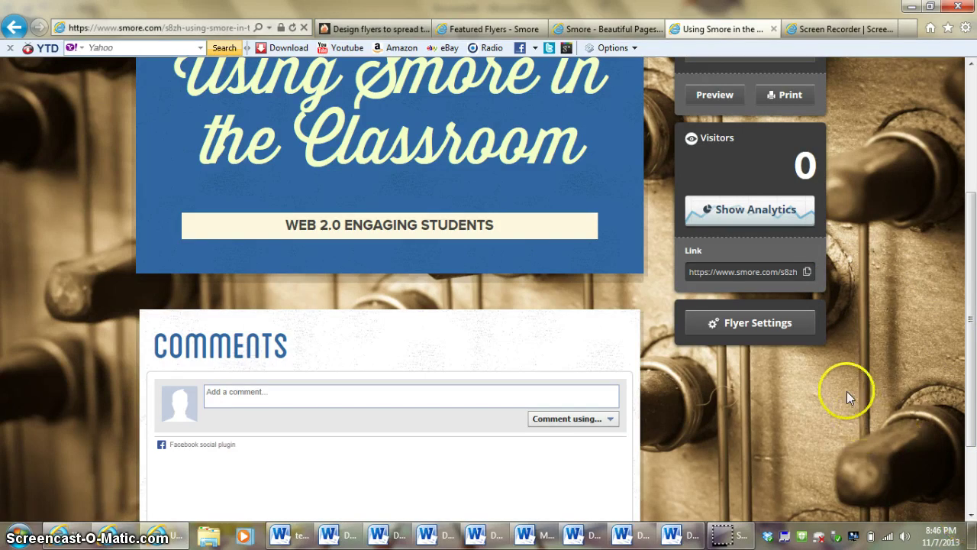
{"action": "left_click", "coordinate": [780, 327]}
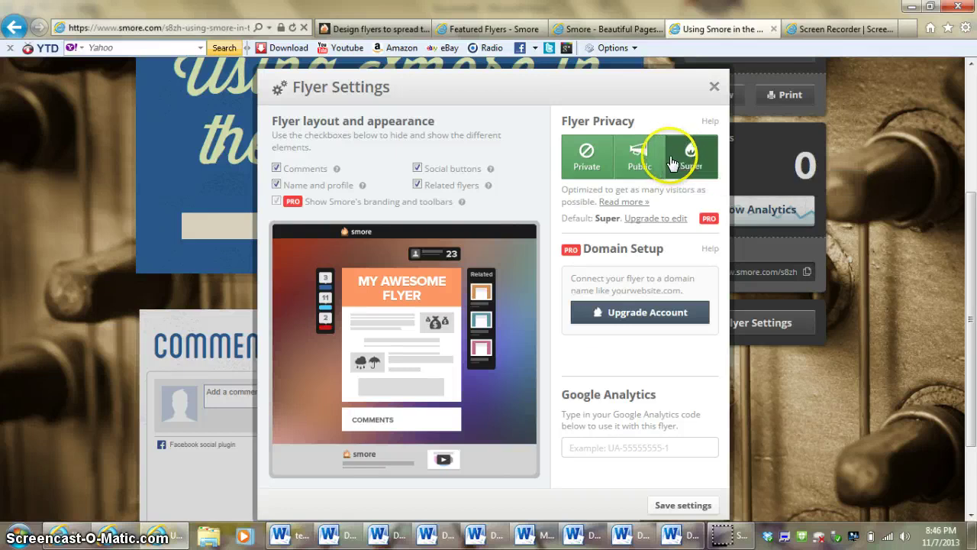
{"action": "left_click", "coordinate": [586, 162]}
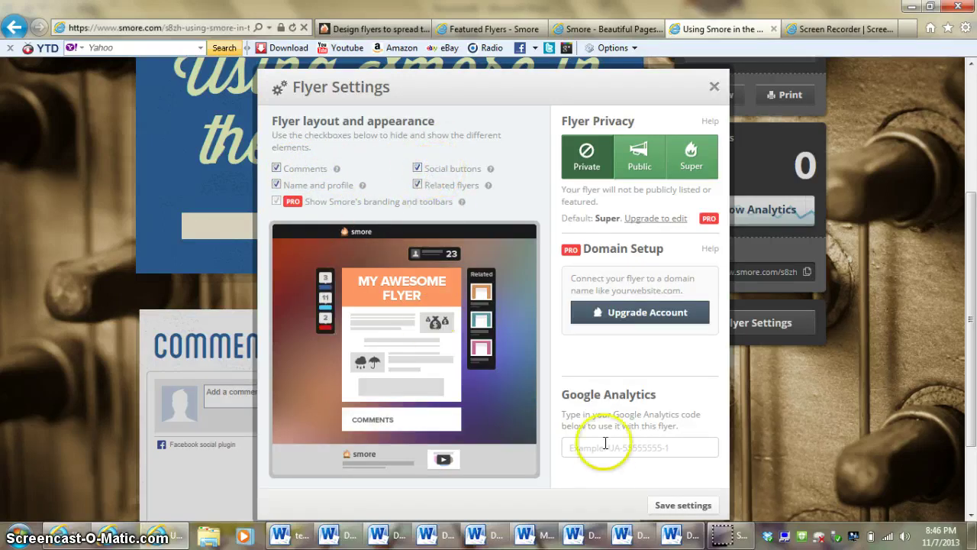
{"action": "left_click", "coordinate": [685, 505]}
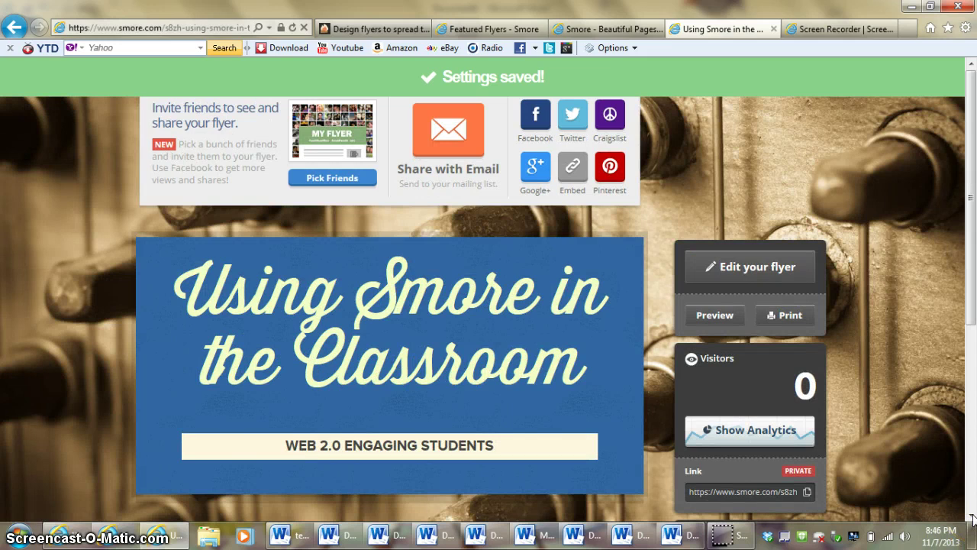
Look over the finished flyer's page, from the sharing options and link down to the comments section
{"action": "left_click", "coordinate": [973, 518]}
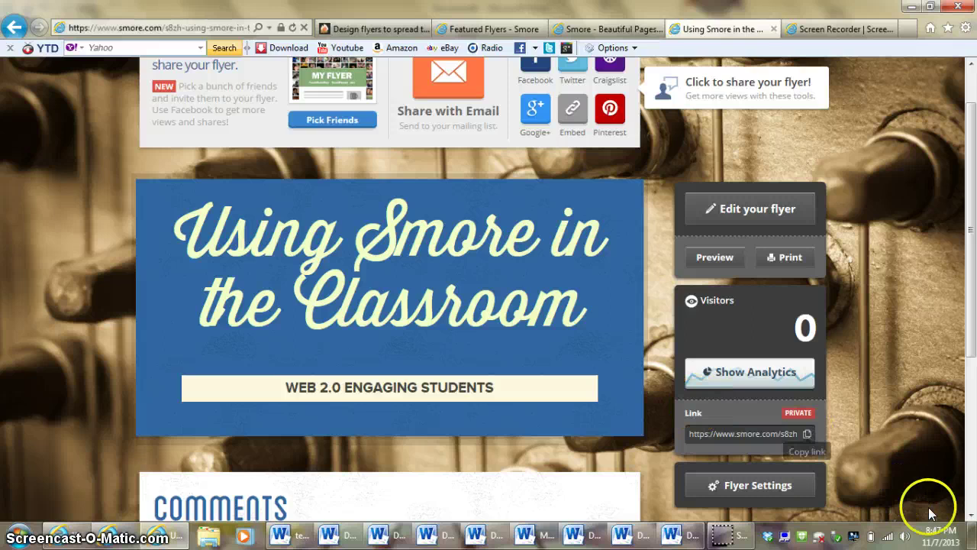
{"action": "left_click", "coordinate": [973, 518]}
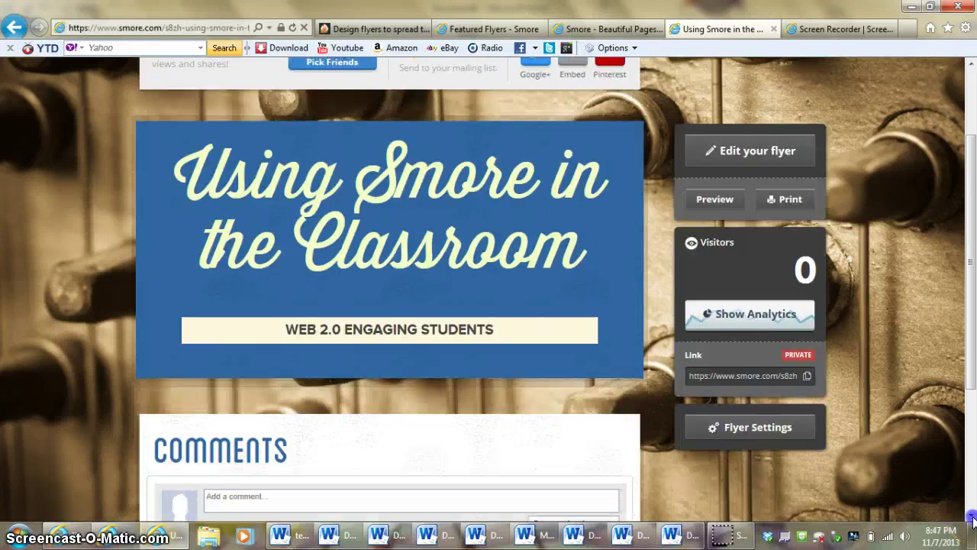
{"action": "left_click", "coordinate": [972, 517]}
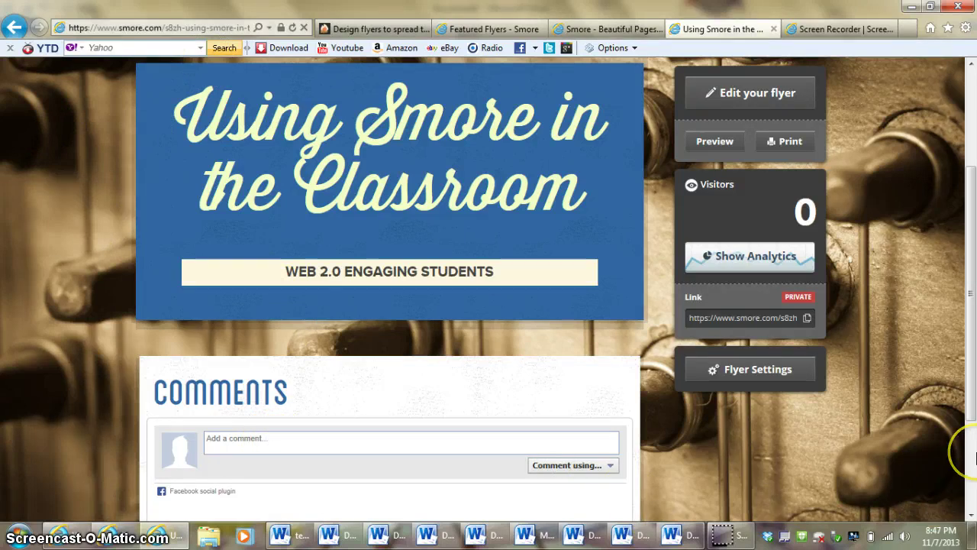
{"action": "scroll", "coordinate": [969, 458], "scroll_direction": "up", "scroll_amount": 3}
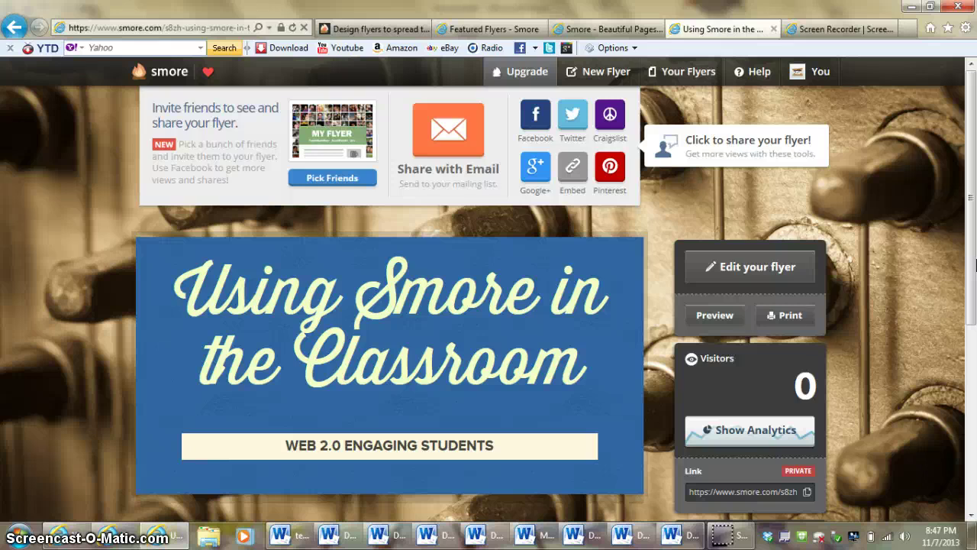
{"action": "left_click", "coordinate": [973, 516]}
{"action": "left_click", "coordinate": [972, 517]}
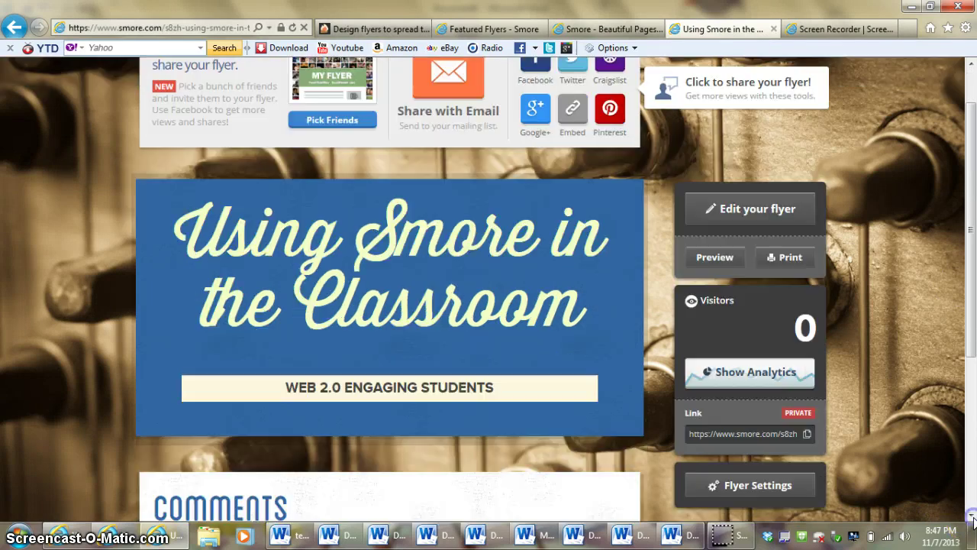
{"action": "left_click", "coordinate": [972, 517]}
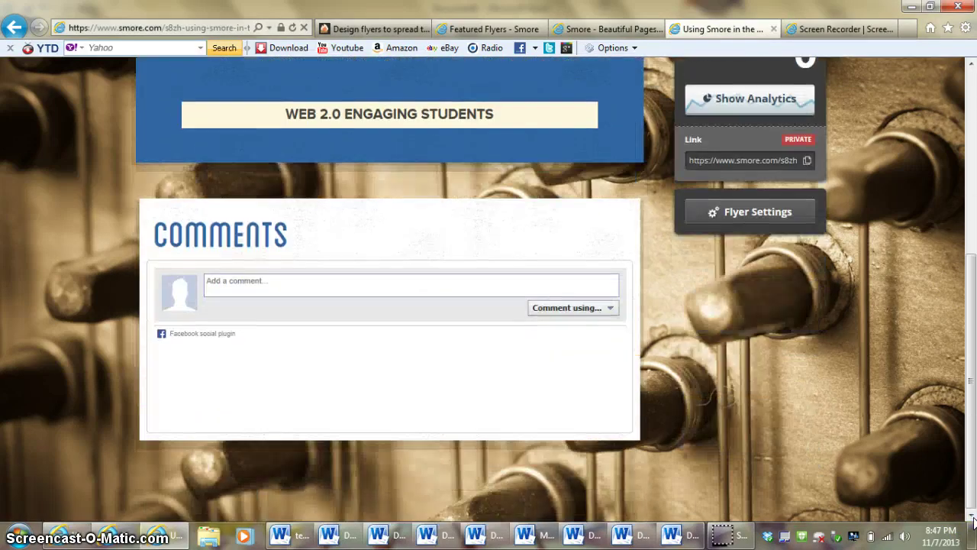